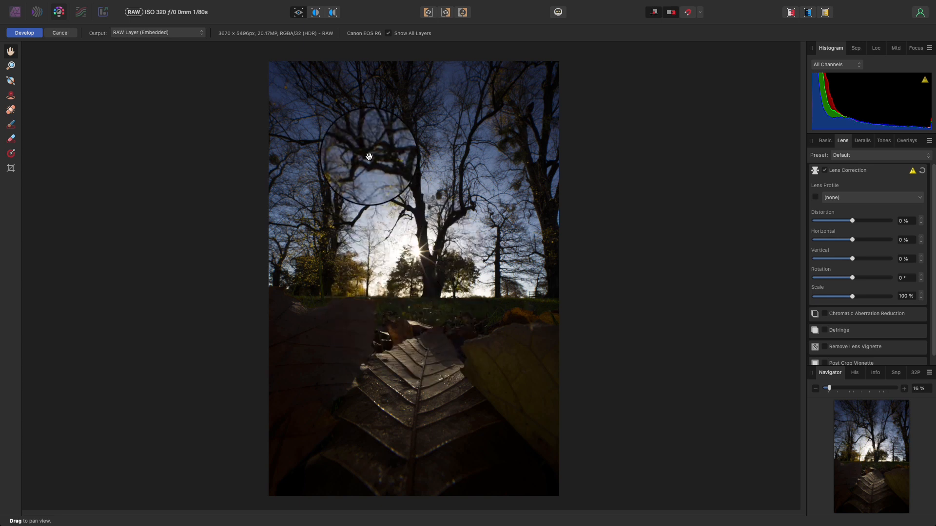
- Keep the output as RAW Layer (Embedded), and enable Shadows & Highlights with shadows at 73% and highlights at -19%
{"action": "left_click", "coordinate": [125, 37]}
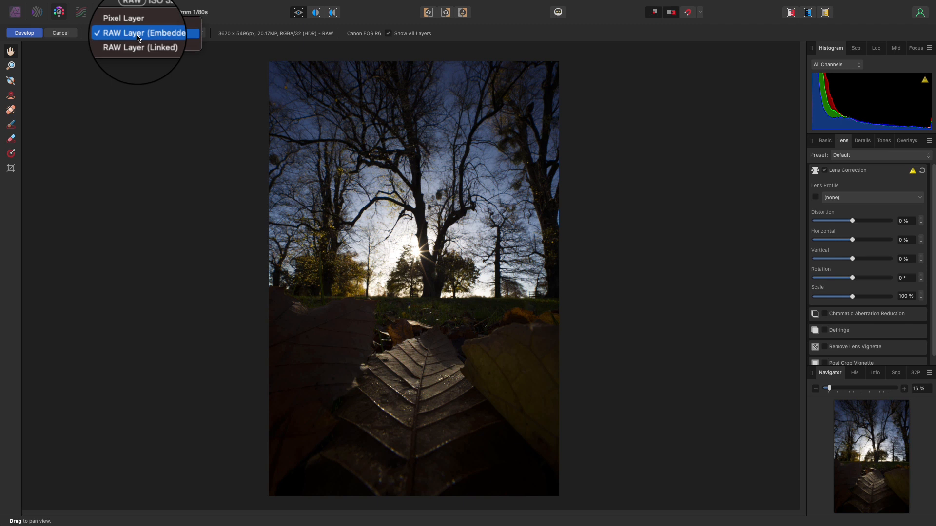
{"action": "left_click", "coordinate": [138, 38]}
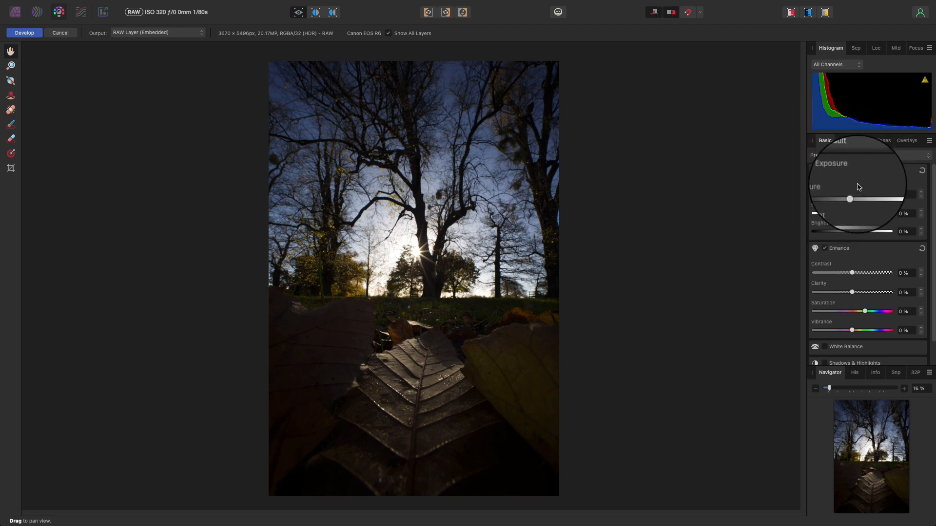
{"action": "scroll", "coordinate": [853, 255], "scroll_direction": "down", "scroll_amount": 1}
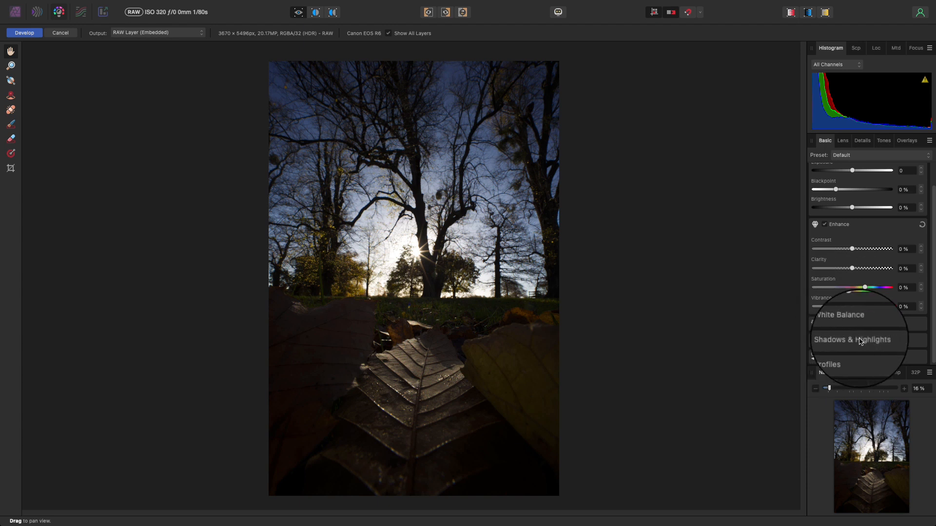
{"action": "left_click", "coordinate": [824, 342]}
{"action": "scroll", "coordinate": [848, 336], "scroll_direction": "down", "scroll_amount": 2}
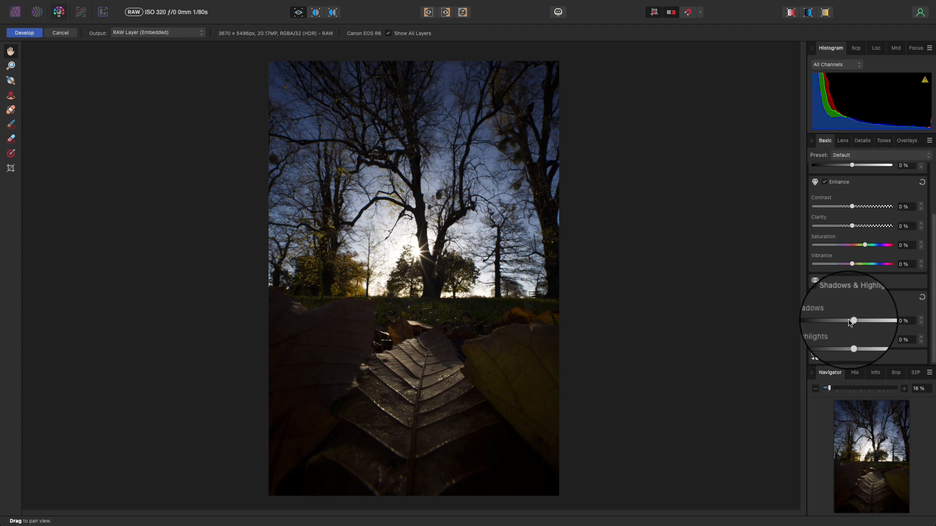
{"action": "left_click_drag", "start_coordinate": [848, 322], "coordinate": [842, 342]}
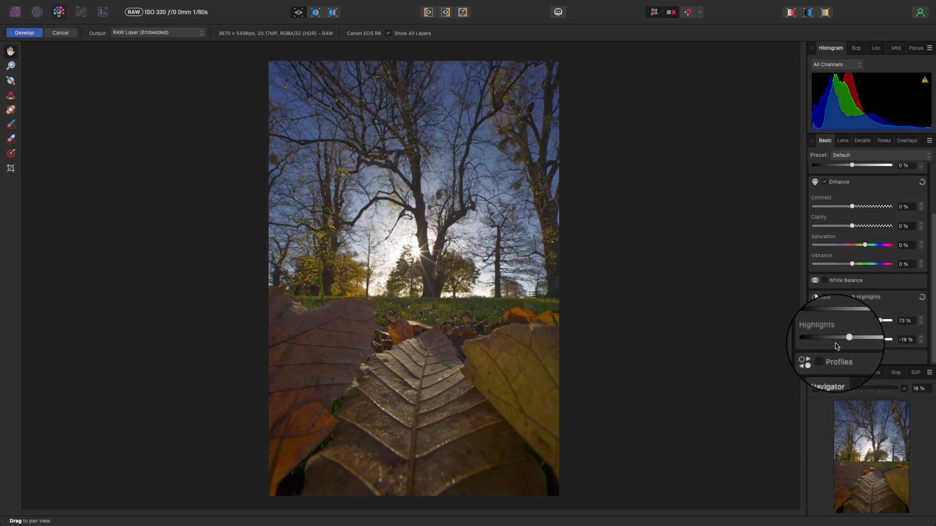
- Set blackpoint to 1%, brightness to 12%, saturation to 20%, vibrance to 22% and clarity to 64%, and develop the image
{"action": "scroll", "coordinate": [845, 255], "scroll_direction": "up", "scroll_amount": 3}
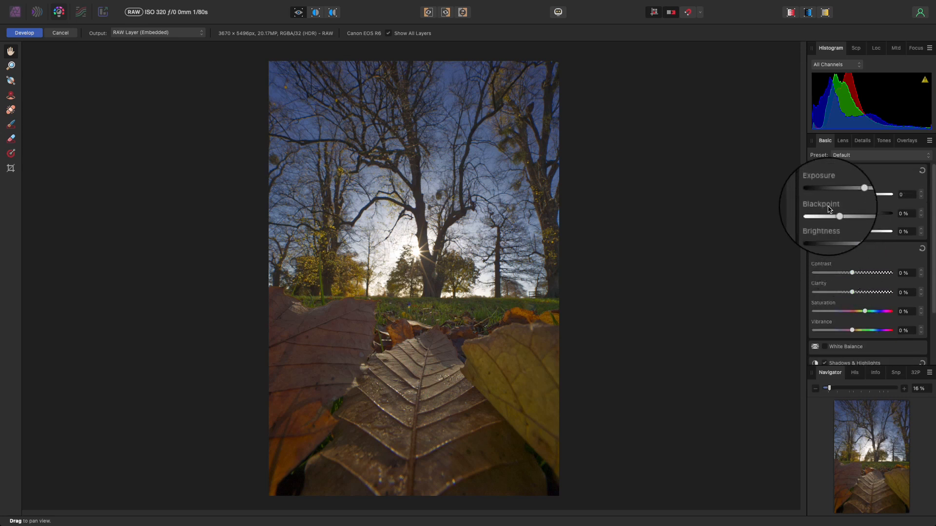
{"action": "left_click_drag", "start_coordinate": [833, 212], "coordinate": [870, 230]}
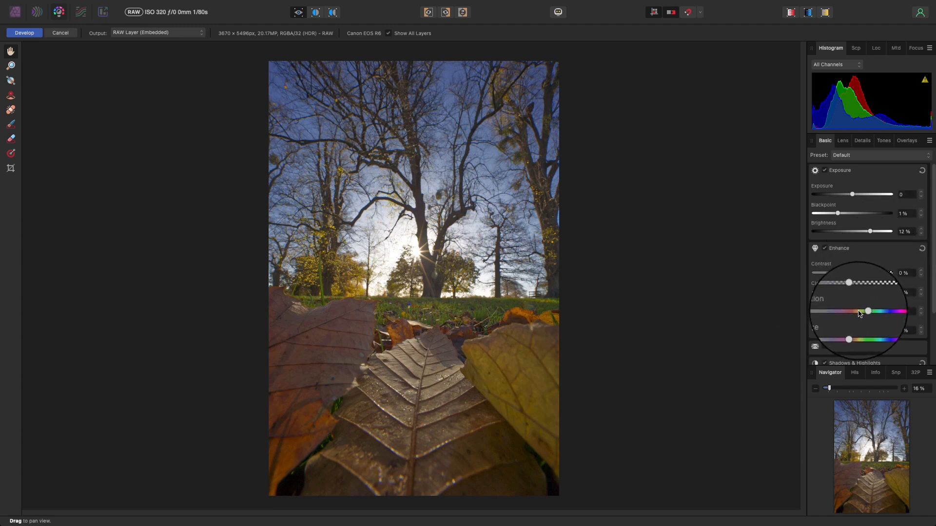
{"action": "left_click_drag", "start_coordinate": [861, 312], "coordinate": [868, 331]}
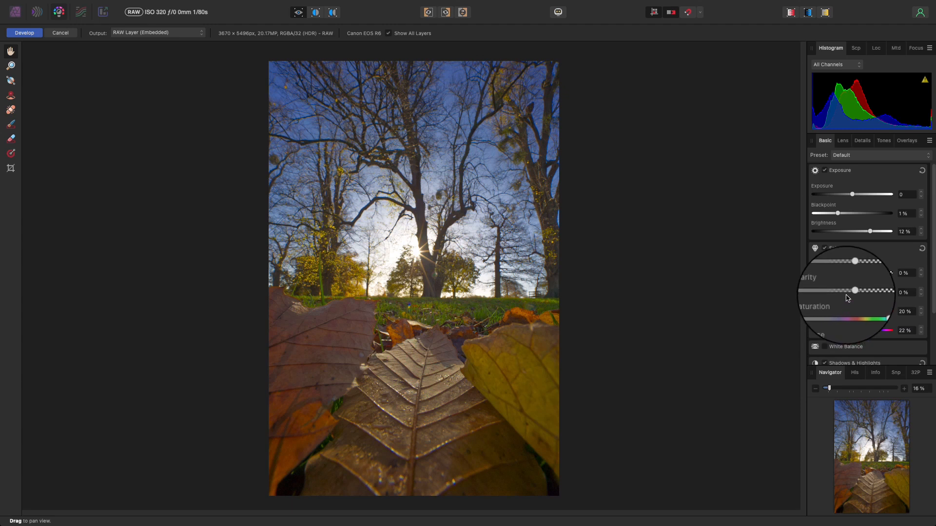
{"action": "left_click_drag", "start_coordinate": [850, 293], "coordinate": [892, 293]}
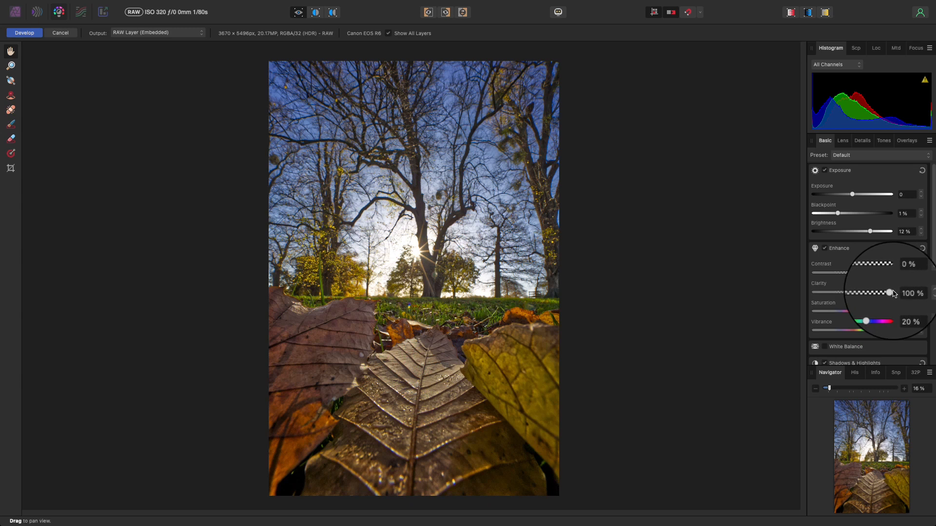
{"action": "left_click_drag", "start_coordinate": [890, 293], "coordinate": [875, 294]}
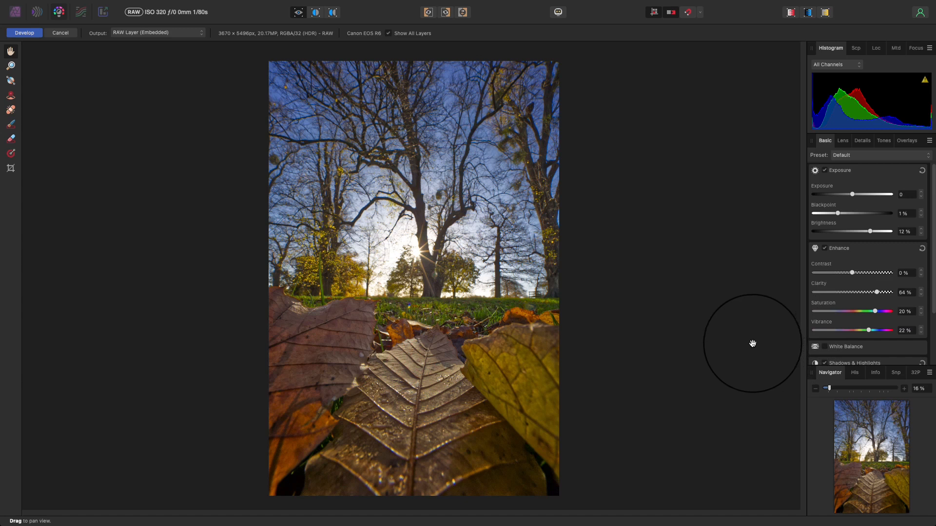
{"action": "left_click", "coordinate": [22, 35]}
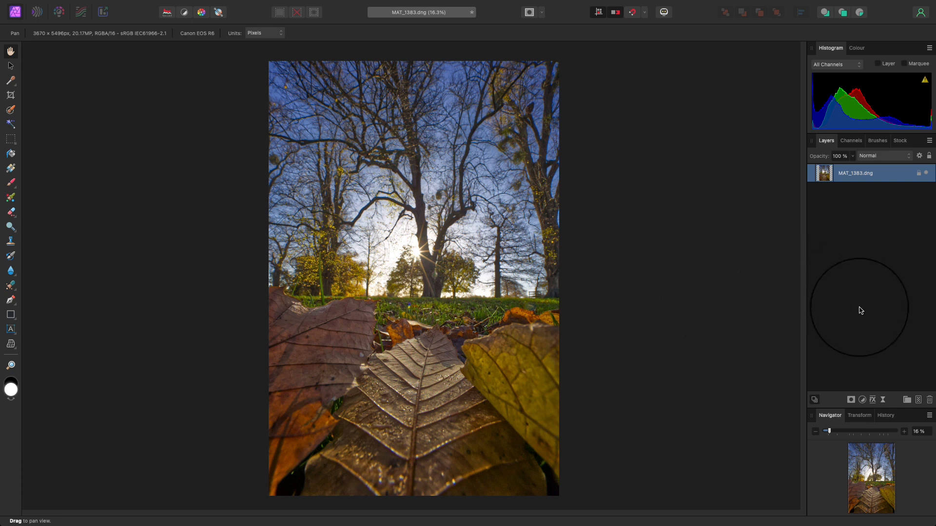
- Add an HSL adjustment above the RAW layer and shift the luminosity and saturation of the blues only
{"action": "left_click", "coordinate": [861, 400]}
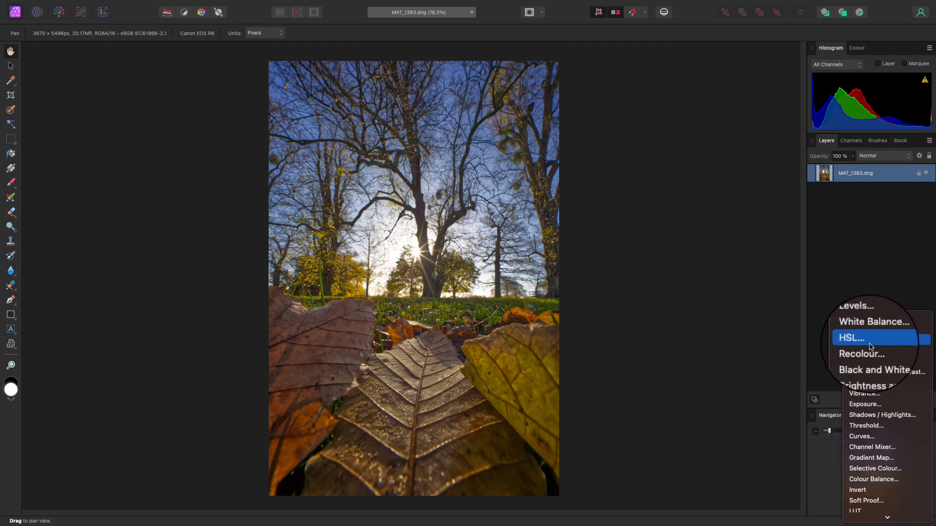
{"action": "left_click", "coordinate": [871, 347]}
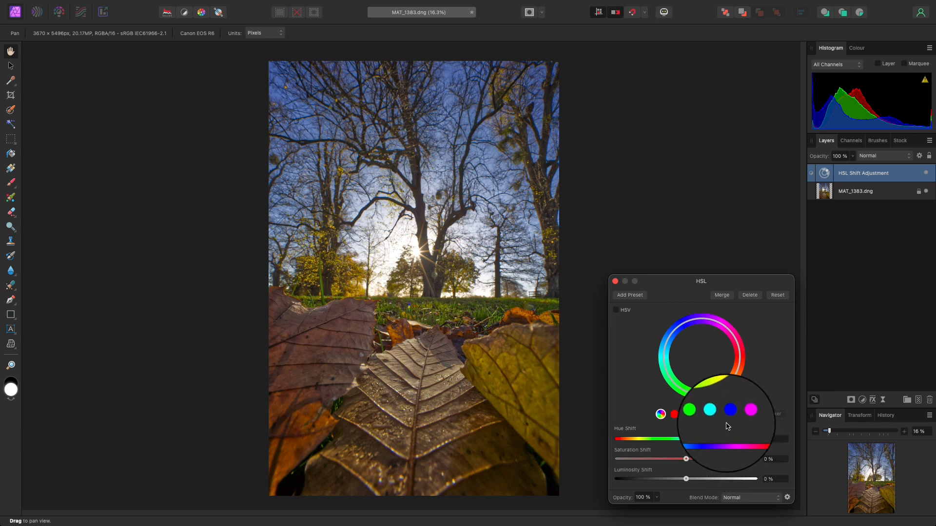
{"action": "left_click", "coordinate": [729, 414]}
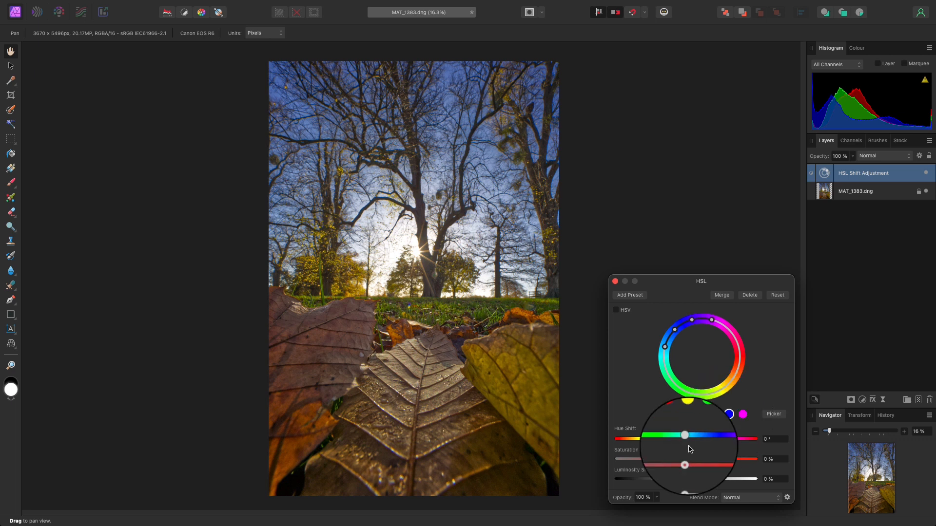
{"action": "left_click_drag", "start_coordinate": [685, 479], "coordinate": [699, 460]}
{"action": "key", "text": "Return"}
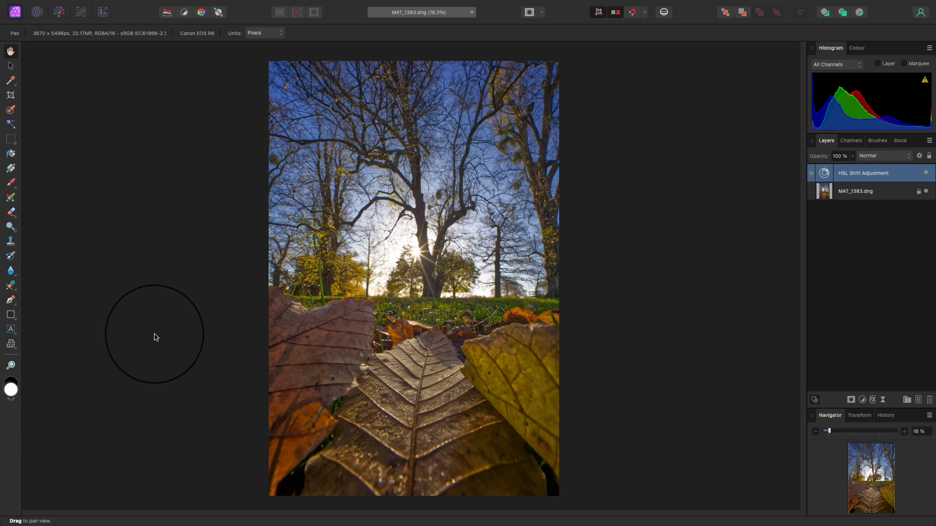
- Reopen the RAW layer MAT_1383.dng for development and enable White Balance with the temperature set to 8359 K
{"action": "double_click", "coordinate": [824, 173]}
{"action": "double_click", "coordinate": [827, 196]}
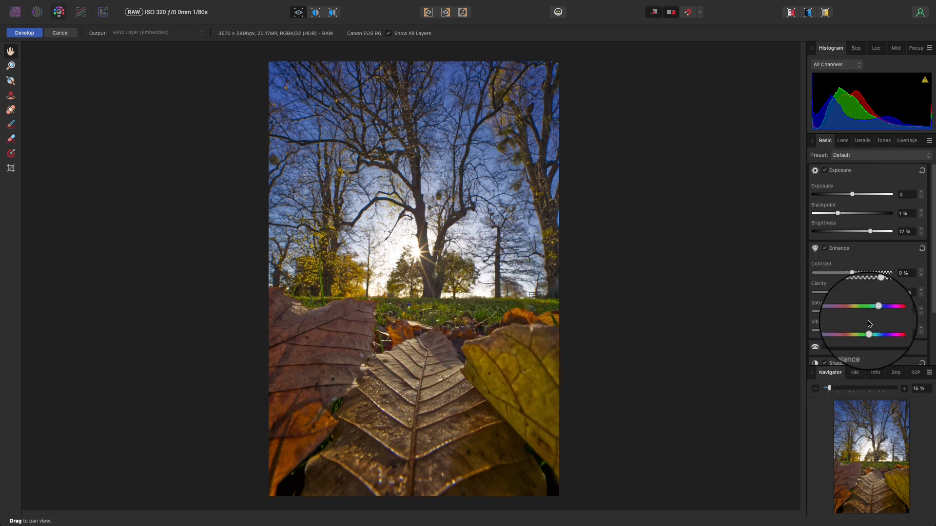
{"action": "scroll", "coordinate": [867, 321], "scroll_direction": "down", "scroll_amount": 3}
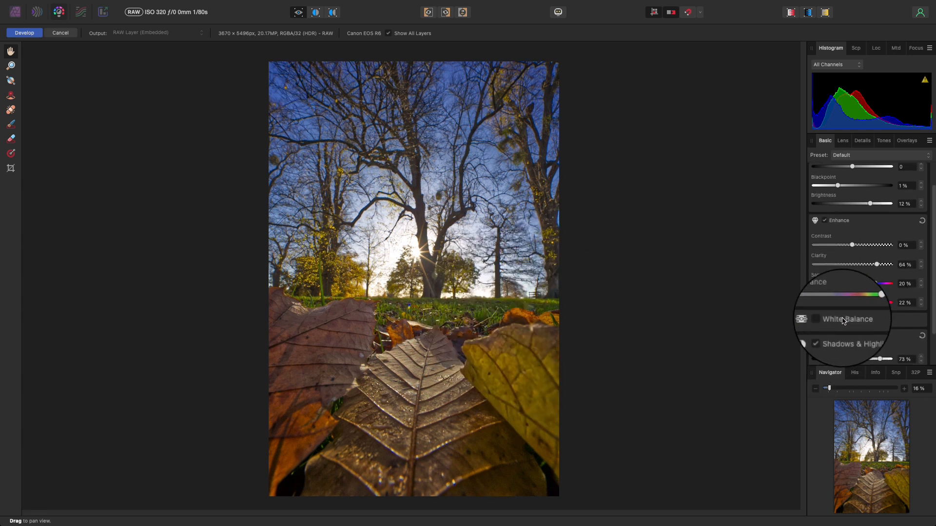
{"action": "left_click", "coordinate": [825, 299]}
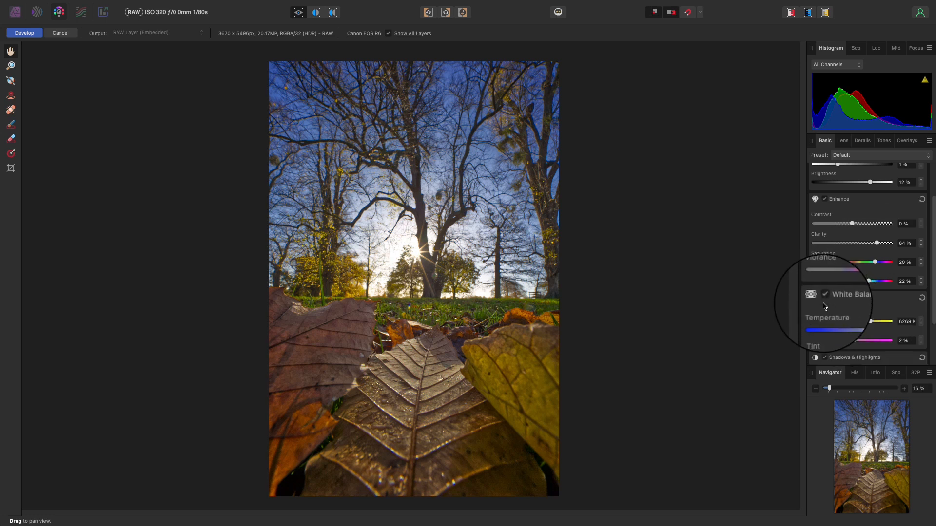
{"action": "scroll", "coordinate": [825, 302], "scroll_direction": "down", "scroll_amount": 1}
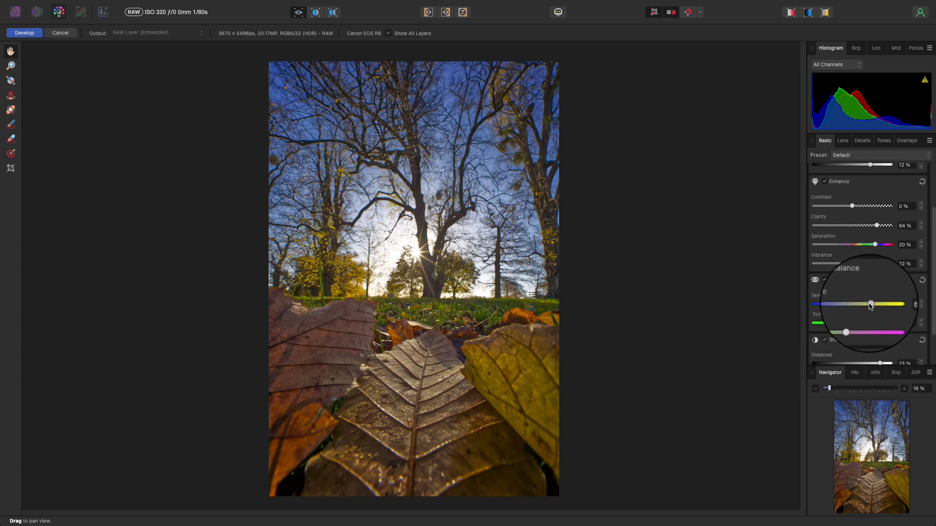
{"action": "left_click_drag", "start_coordinate": [870, 305], "coordinate": [876, 305]}
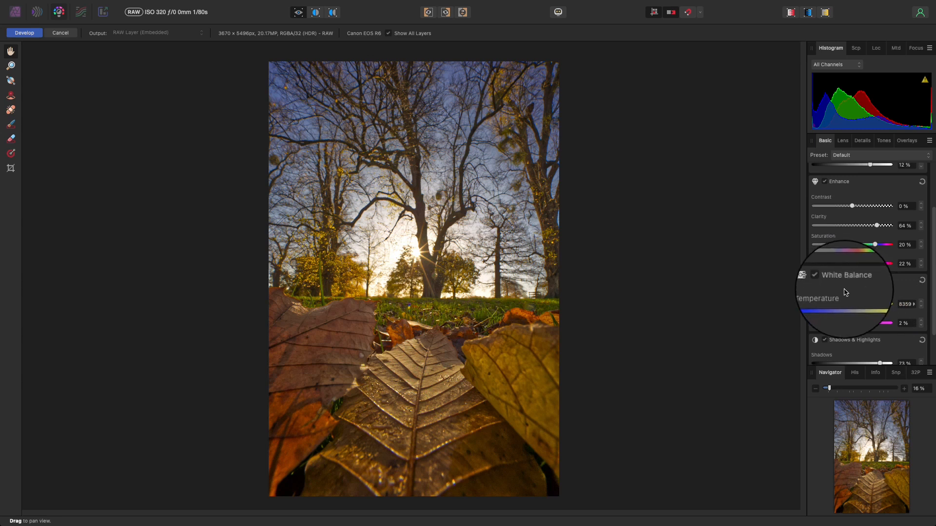
- Enable a Post Crop Vignette with an intensity of -14% and develop the RAW layer again
{"action": "left_click", "coordinate": [842, 140]}
{"action": "scroll", "coordinate": [838, 277], "scroll_direction": "down", "scroll_amount": 1}
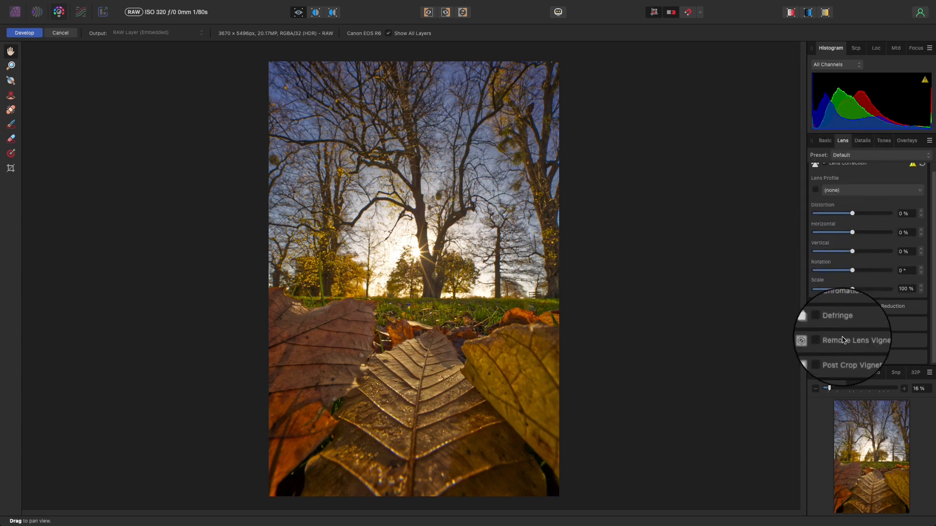
{"action": "left_click", "coordinate": [827, 359]}
{"action": "left_click_drag", "start_coordinate": [851, 322], "coordinate": [846, 323]}
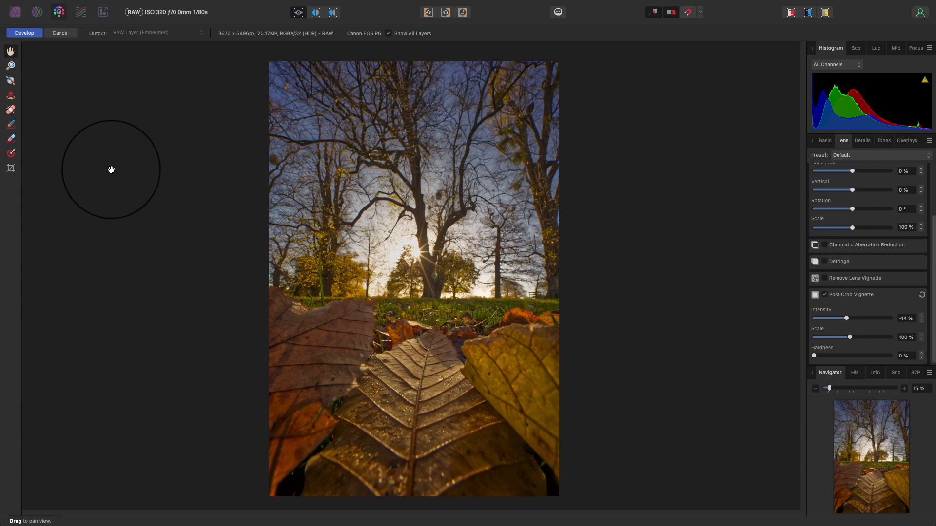
{"action": "left_click", "coordinate": [25, 33]}
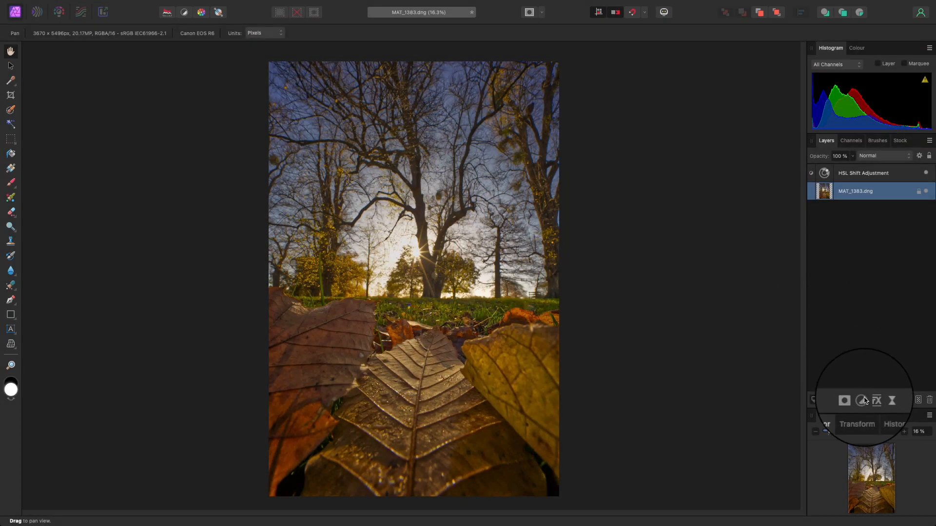
- Add a Curves adjustment above the RAW layer with an S-curve through about (0.711, 0.764) and (0.278, 0.268)
{"action": "left_click", "coordinate": [862, 400]}
{"action": "scroll", "coordinate": [867, 439], "scroll_direction": "down", "scroll_amount": 5}
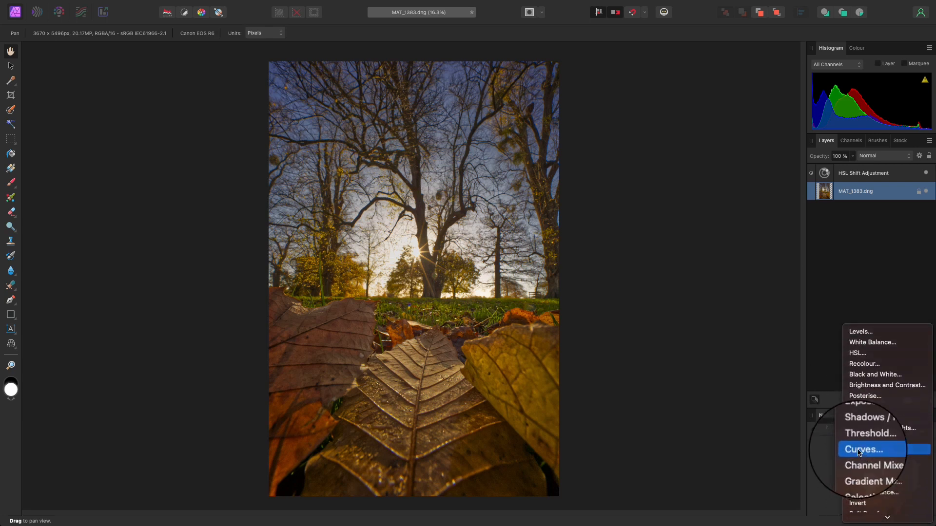
{"action": "left_click", "coordinate": [862, 455]}
{"action": "left_click_drag", "start_coordinate": [742, 334], "coordinate": [738, 328]}
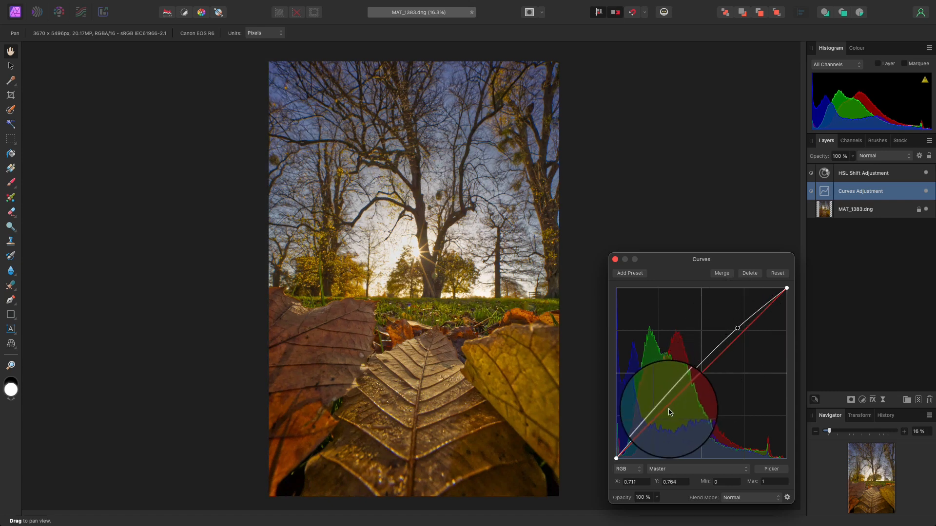
{"action": "left_click_drag", "start_coordinate": [665, 401], "coordinate": [664, 414]}
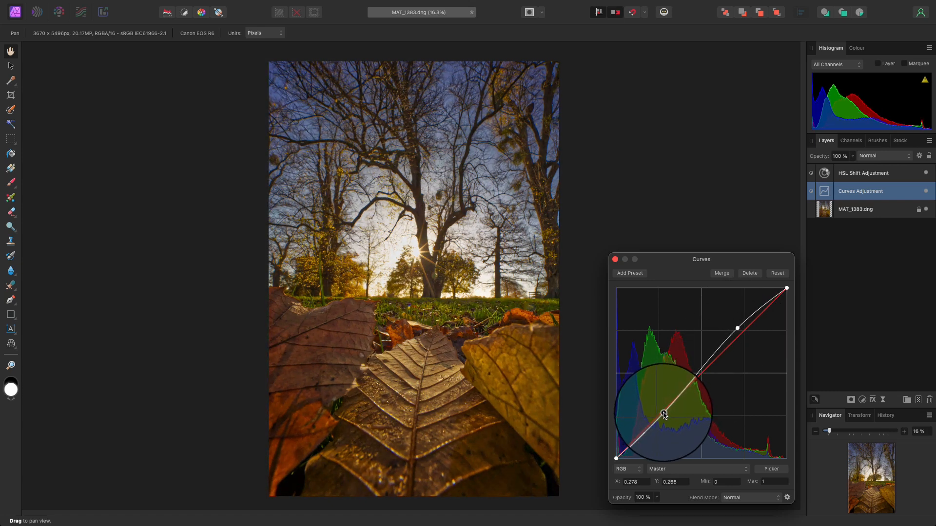